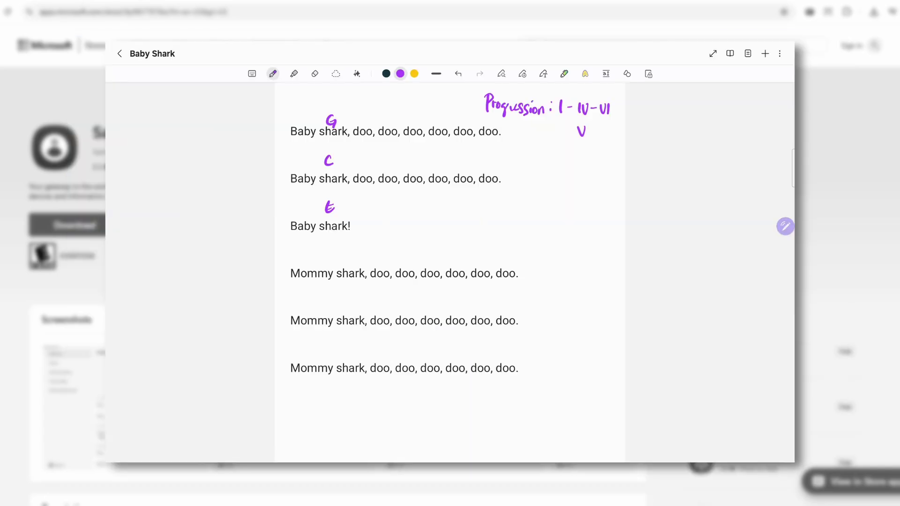
Undo the stray E, then handwrite chords E, D over 'Baby shark!', and G, C over the Mommy shark lines.
key(ctrl+z)
drag(477, 157, 470, 166)
drag(323, 207, 326, 217)
drag(331, 253, 325, 259)
drag(330, 298, 330, 308)
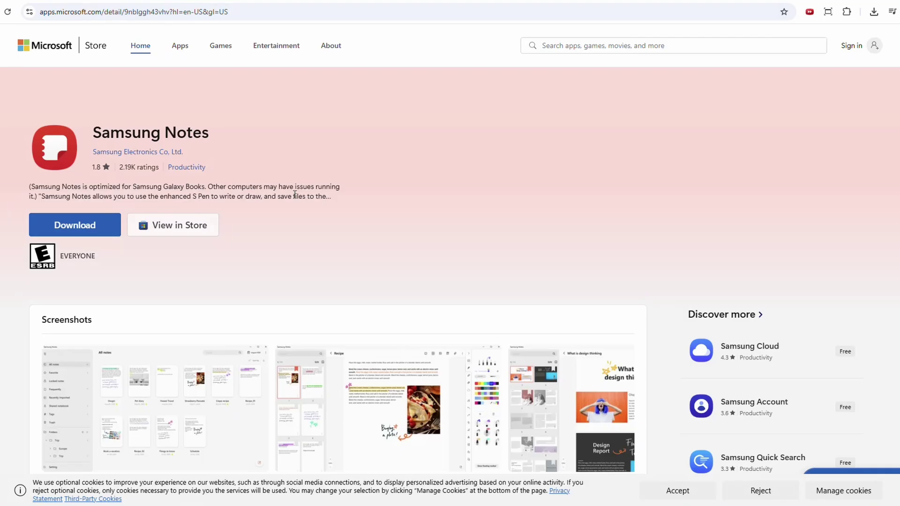
Download Samsung Notes from the Microsoft Store page and run its installer.
click(99, 229)
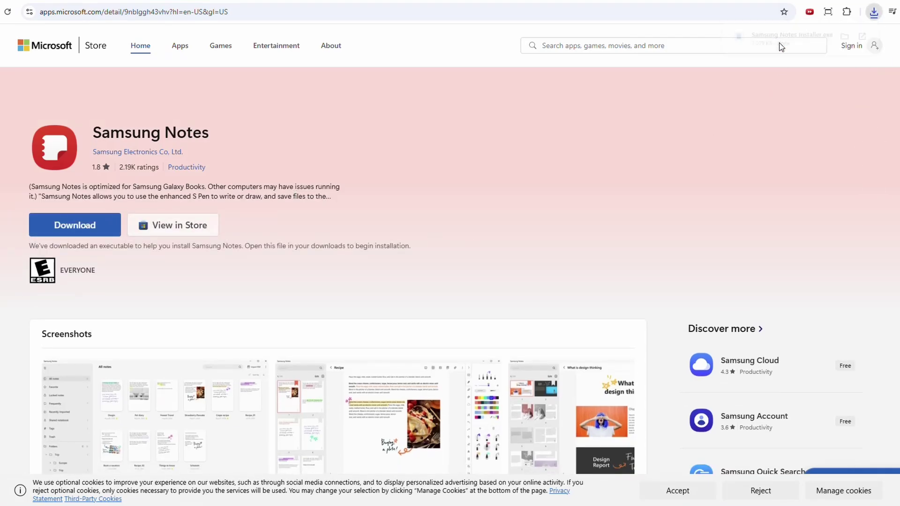
click(781, 46)
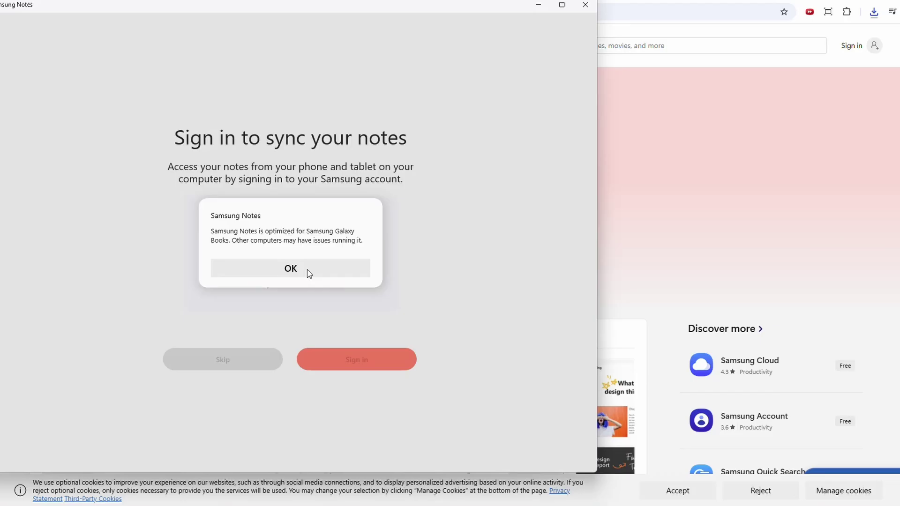
Dismiss the Galaxy Book notice, skip signing in, allow background running, and close Samsung Notes.
click(308, 270)
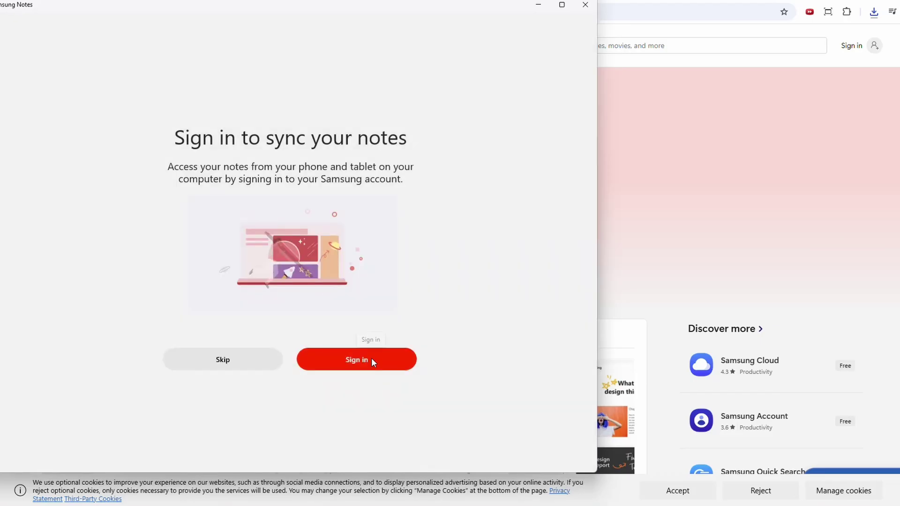
click(371, 358)
click(371, 360)
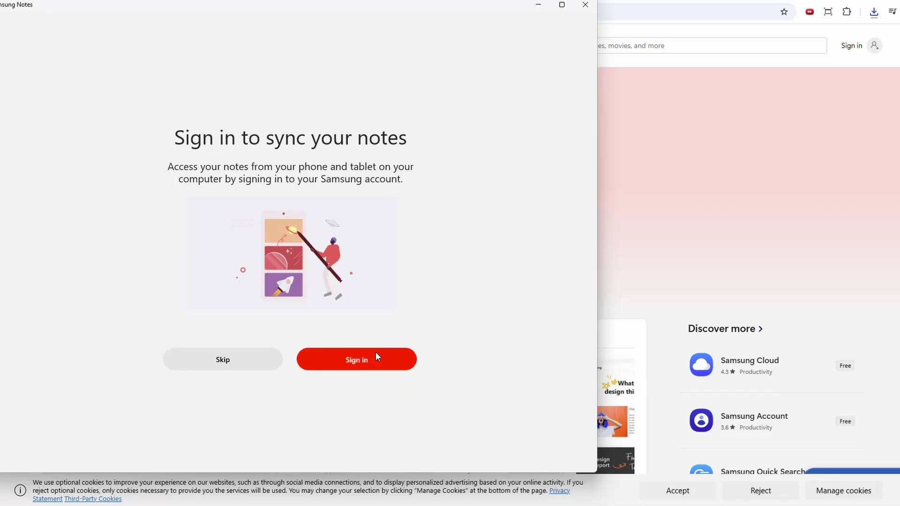
click(239, 359)
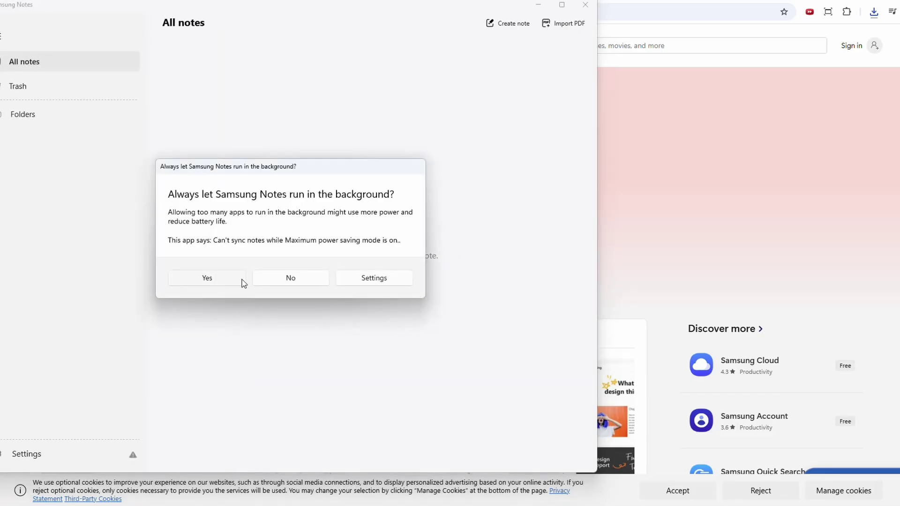
click(208, 278)
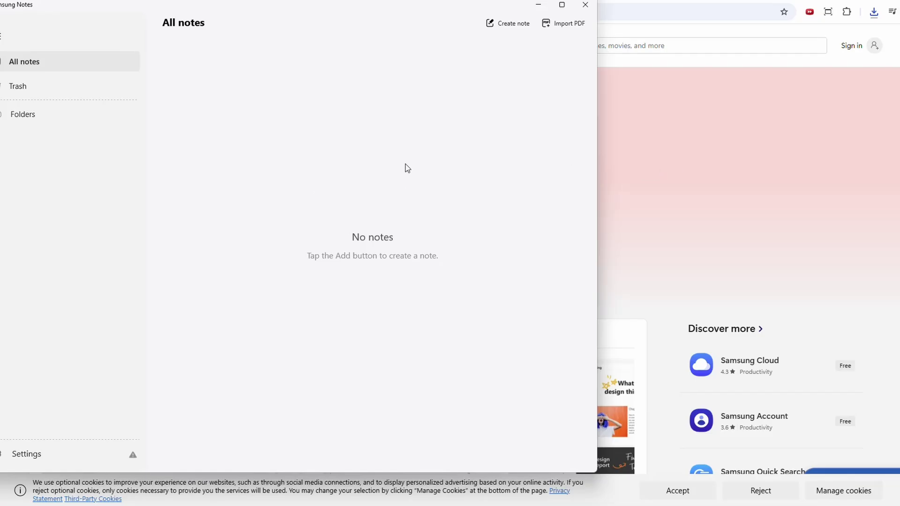
click(715, 177)
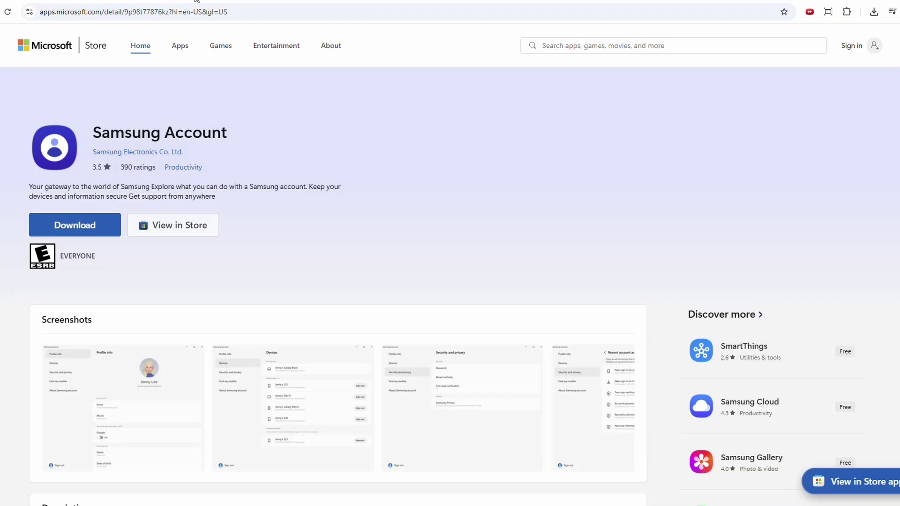
Install Samsung Account from the Store, allow it in the background, and start signing in.
click(97, 230)
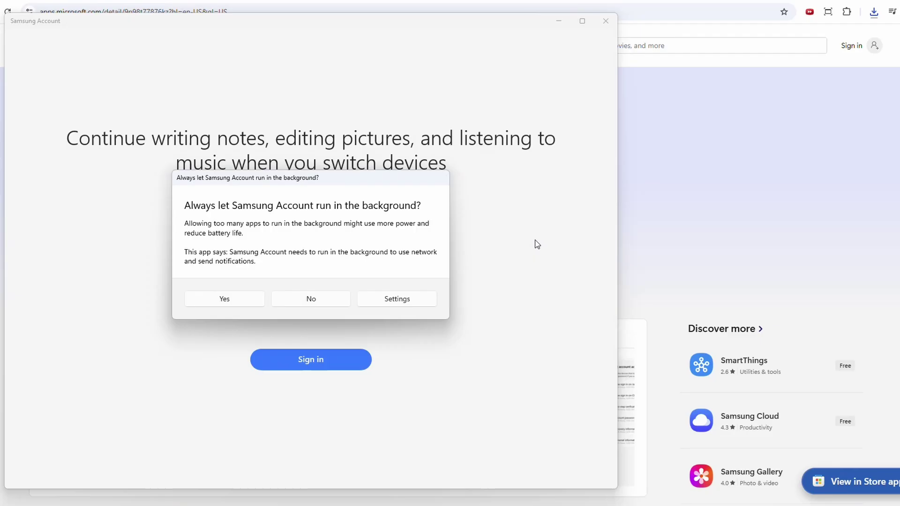
click(237, 299)
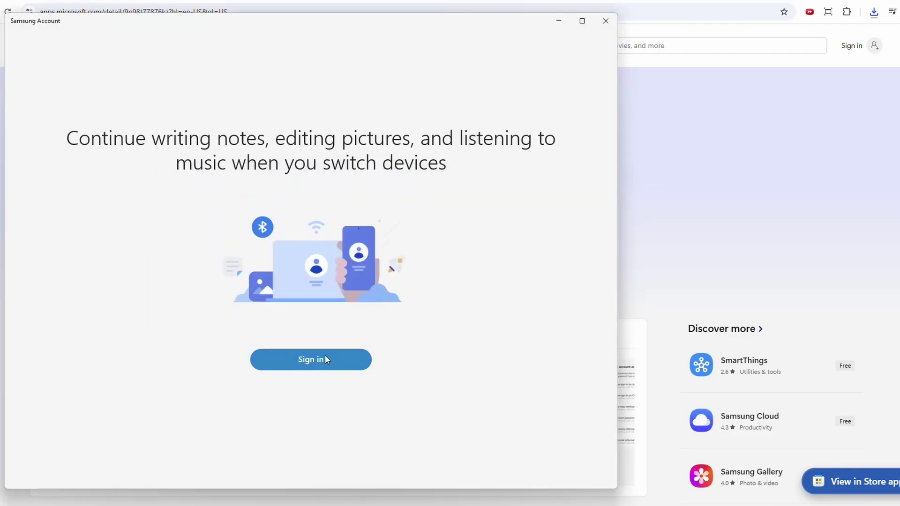
click(326, 359)
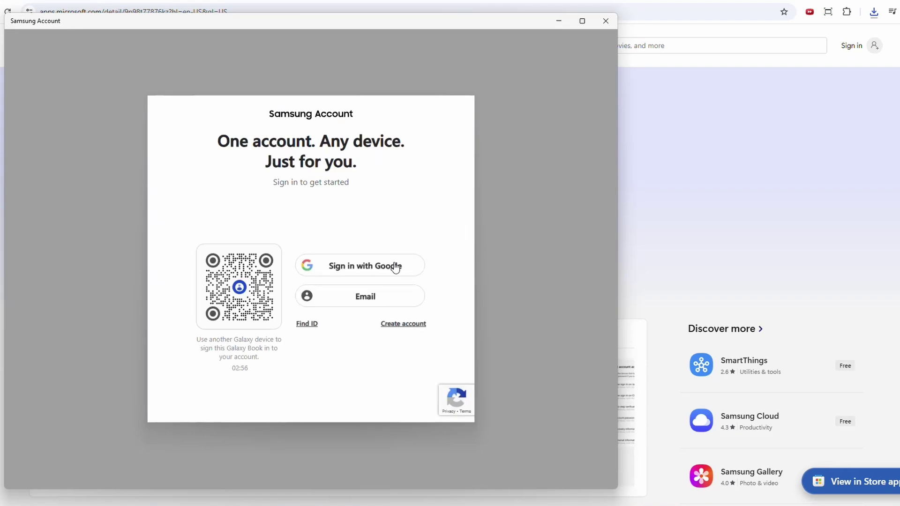
Sign in with Google using the account e-mail and password, and accept the access consent.
click(396, 268)
click(271, 283)
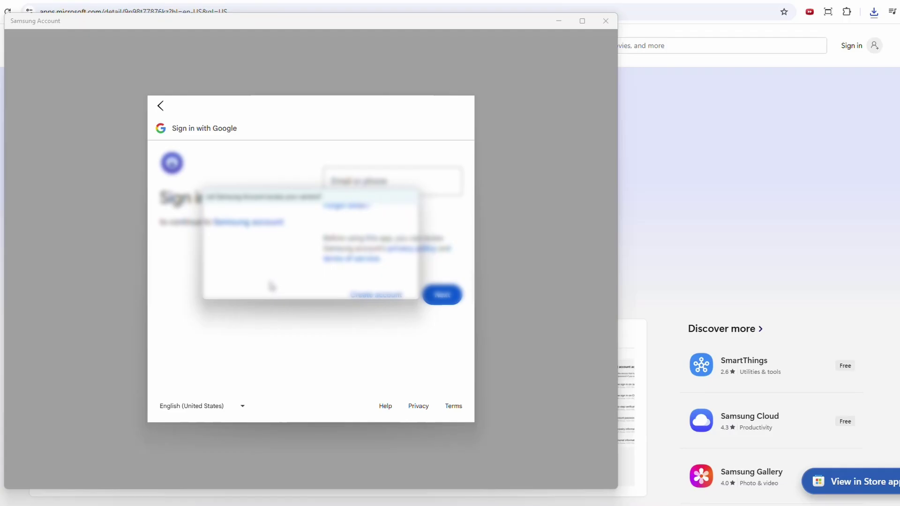
key(Return)
text(***********)
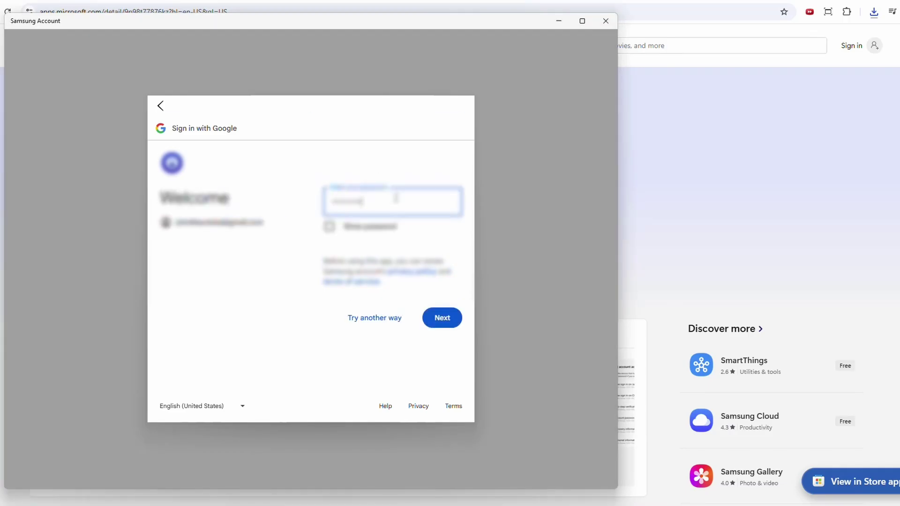
key(Return)
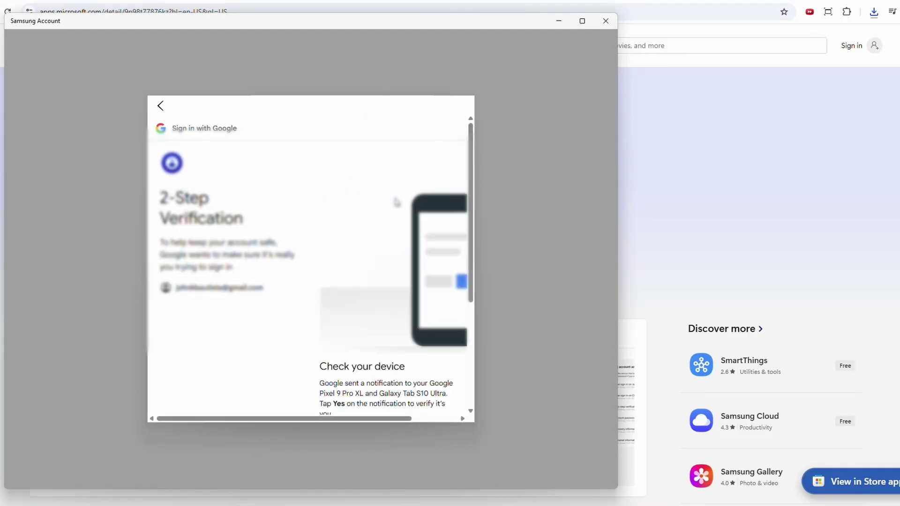
scroll(397, 272, down, 5)
click(420, 369)
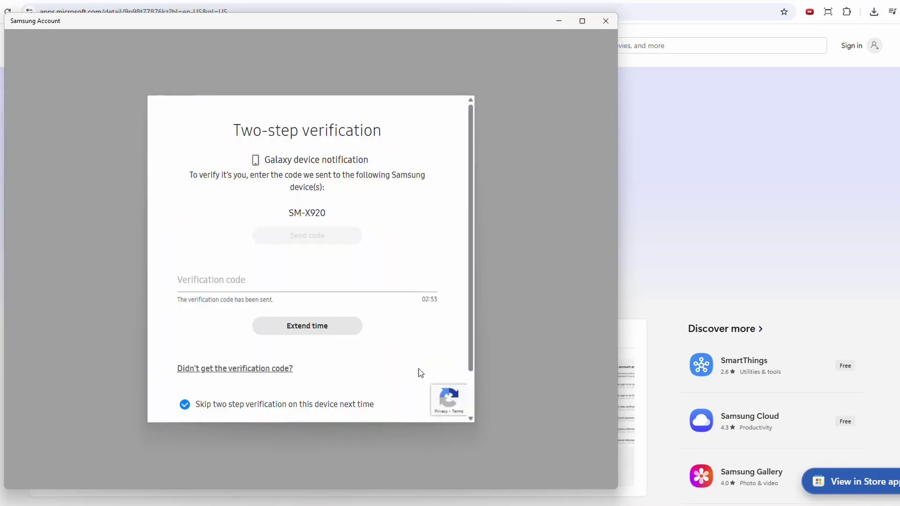
Enter the two-step verification code and verify to finish signing in.
click(325, 286)
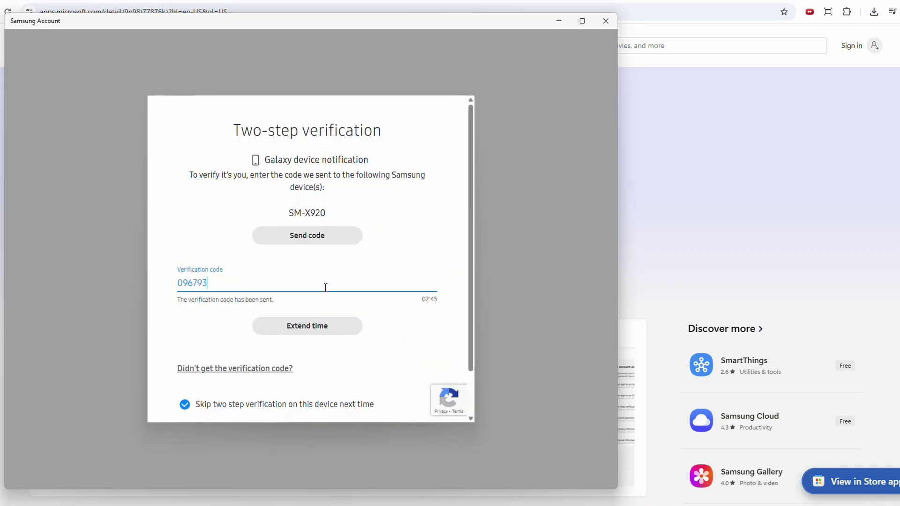
scroll(328, 338, down, 1)
click(322, 390)
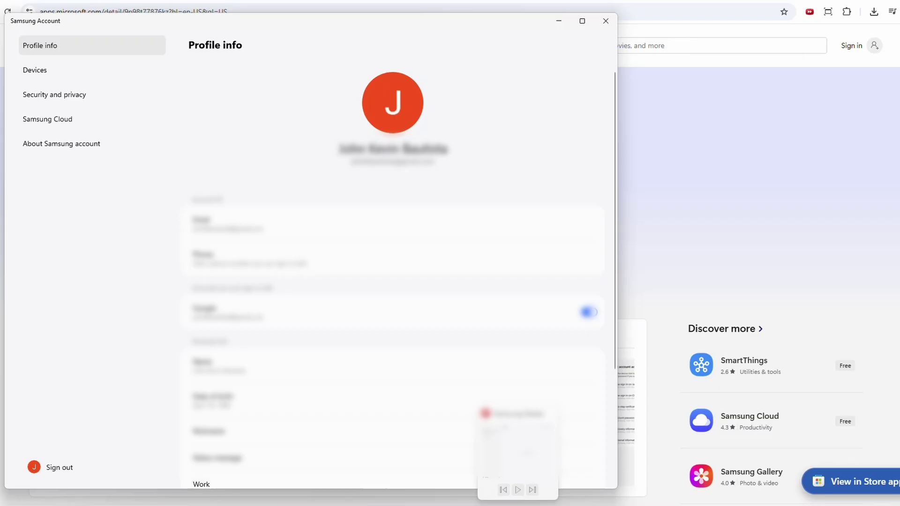
Close Samsung Notes and relaunch it from the Start menu search.
click(517, 504)
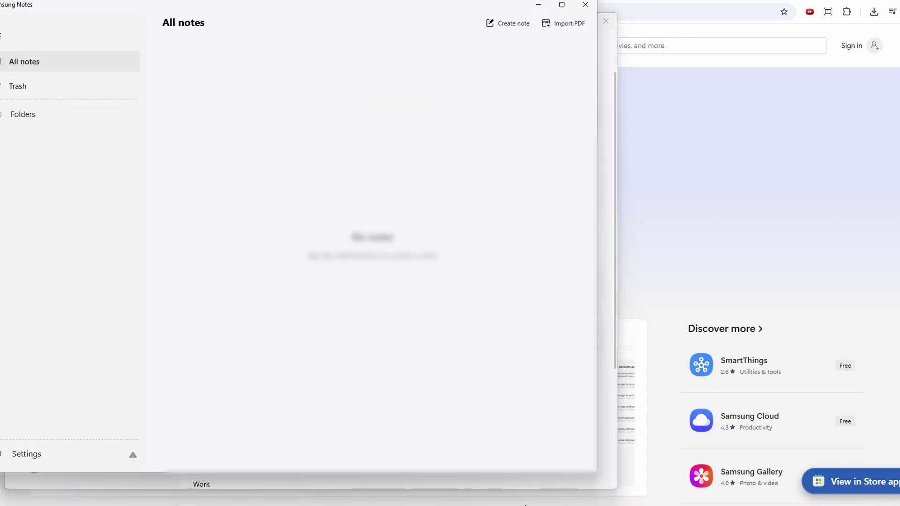
click(578, 5)
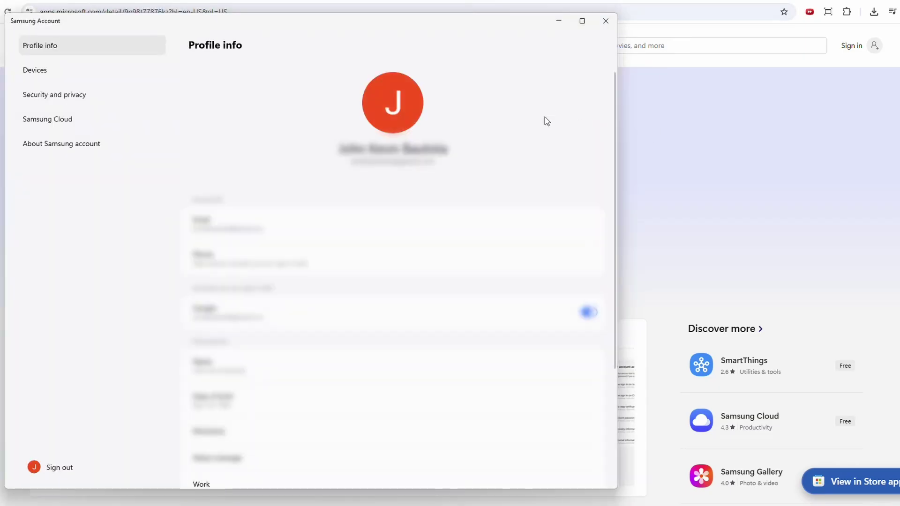
key(super)
text(samsung notes)
key(Return)
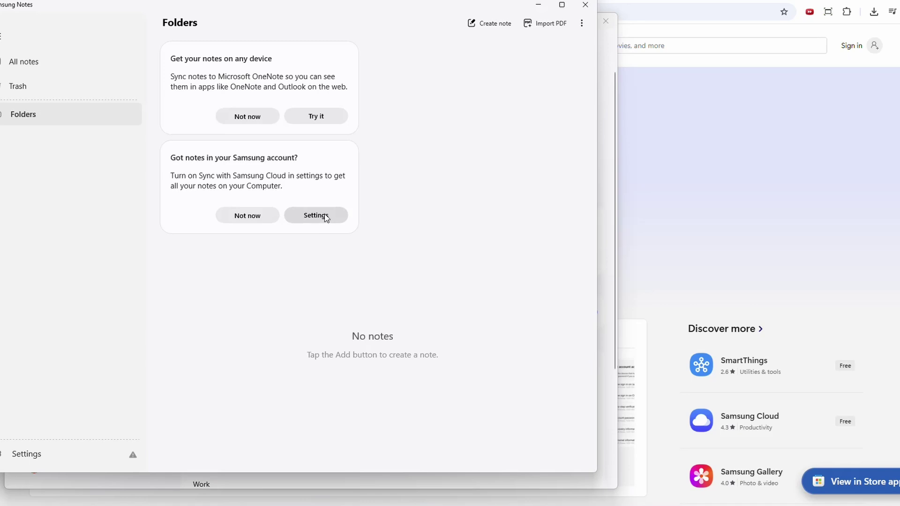
Turn on Samsung Cloud sync in Samsung Notes settings, then view All notes.
click(325, 217)
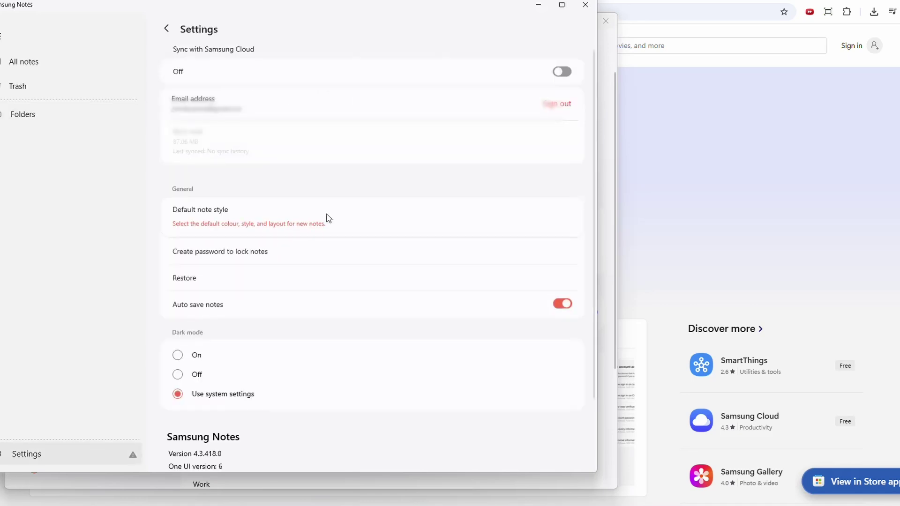
click(561, 74)
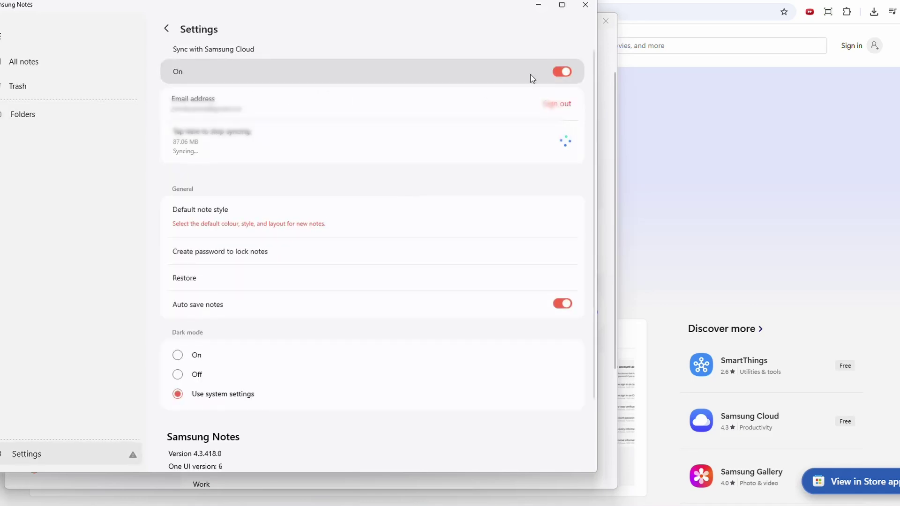
click(165, 30)
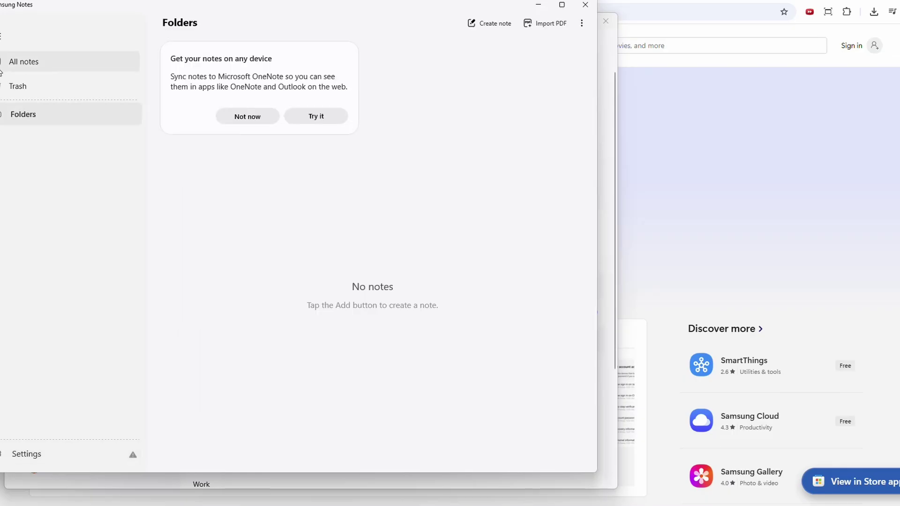
click(85, 62)
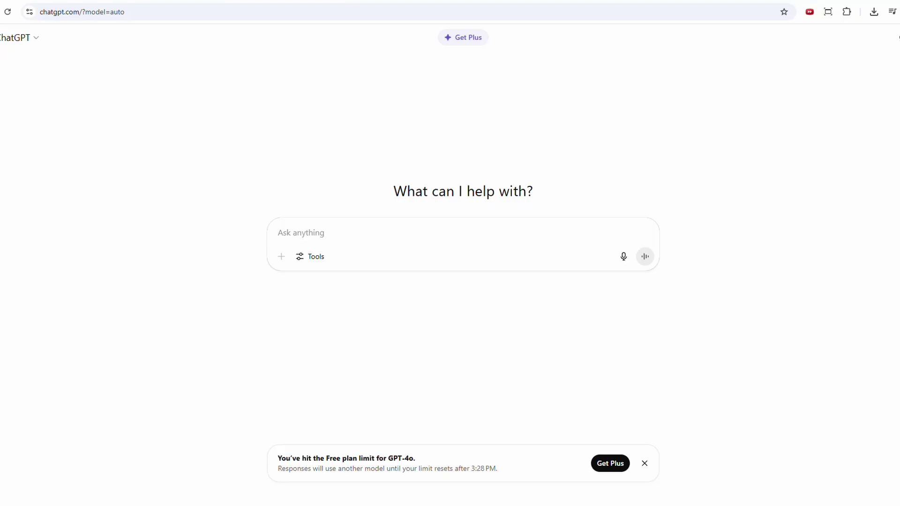
Send ChatGPT the formatting prompt with the Baby Shark lyrics and copy the double-spaced code-block reply.
text(Format the following text as lyrics with one blank line after each line (double-spaced). Put the entire result inside a code block, and make sure to include exactly three blank lines before the start of the code block. Preserve any section headers like [Verse], [Chorus], etc.)
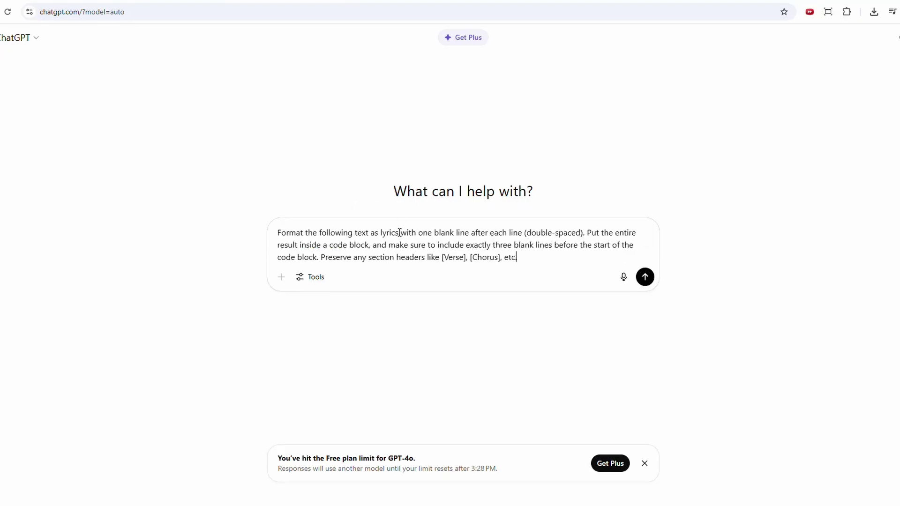
key(shift+Return)
key(shift+Return)
key(shift+Return)
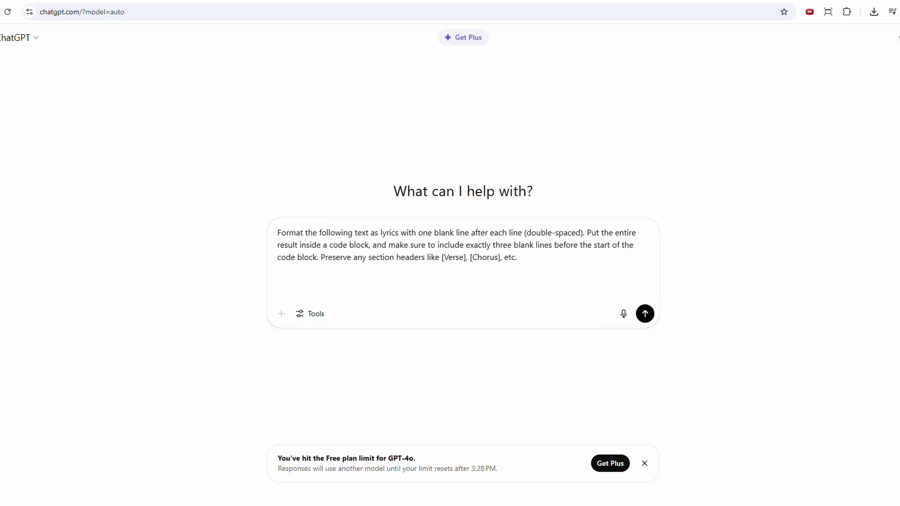
key(ctrl+v)
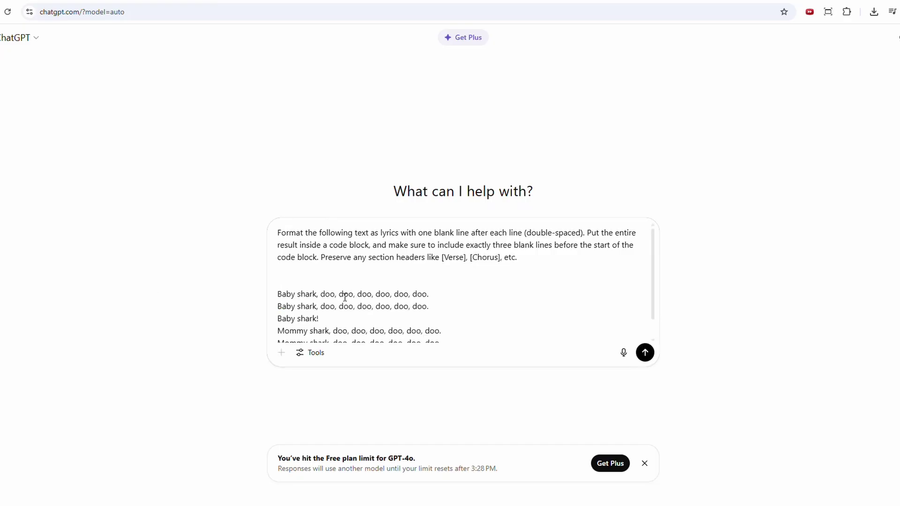
key(Return)
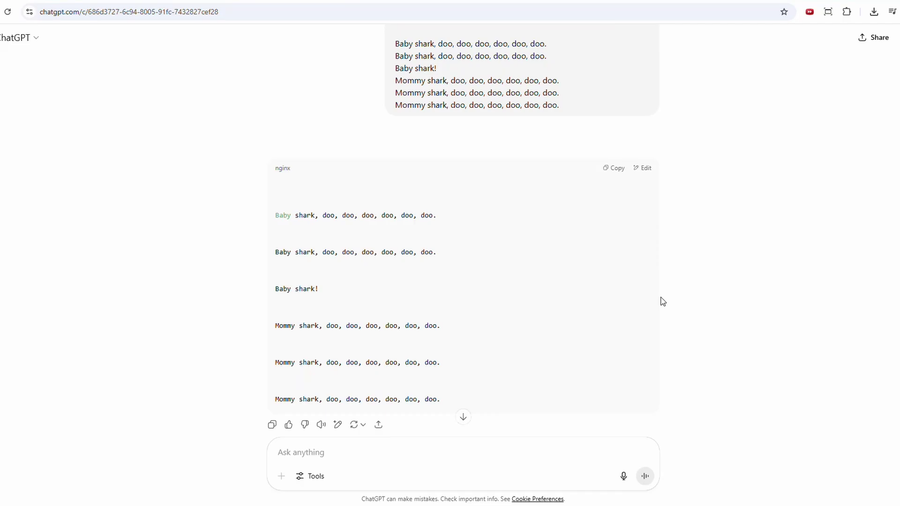
click(618, 130)
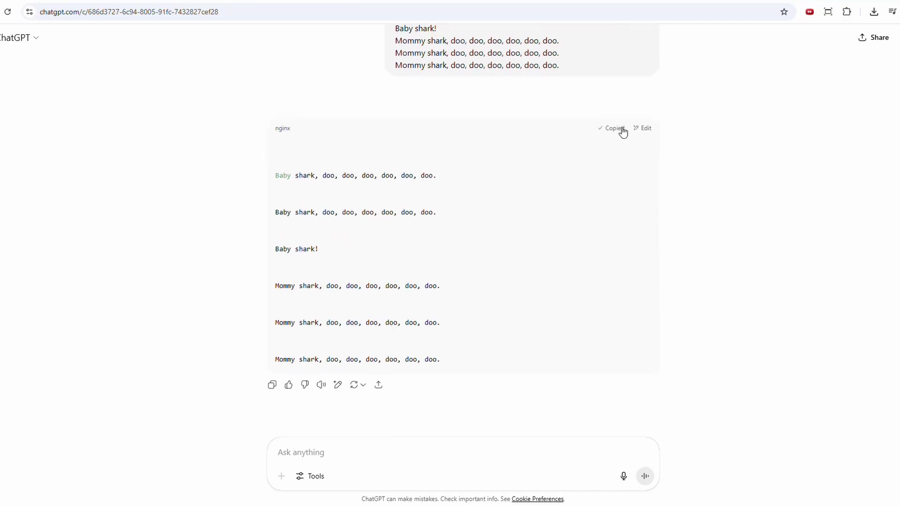
Open a blank Word document, paste the formatted lyrics into it, then remove them again.
key(super)
text(word)
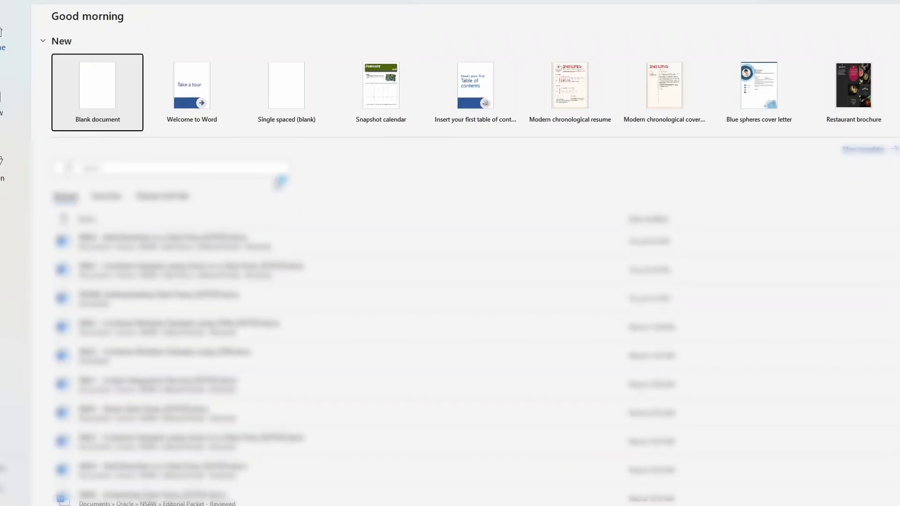
click(96, 90)
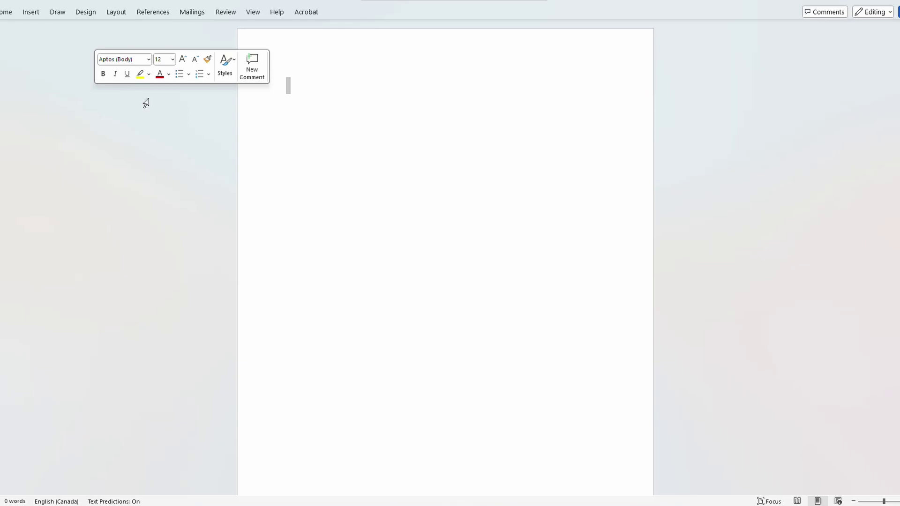
key(ctrl+v)
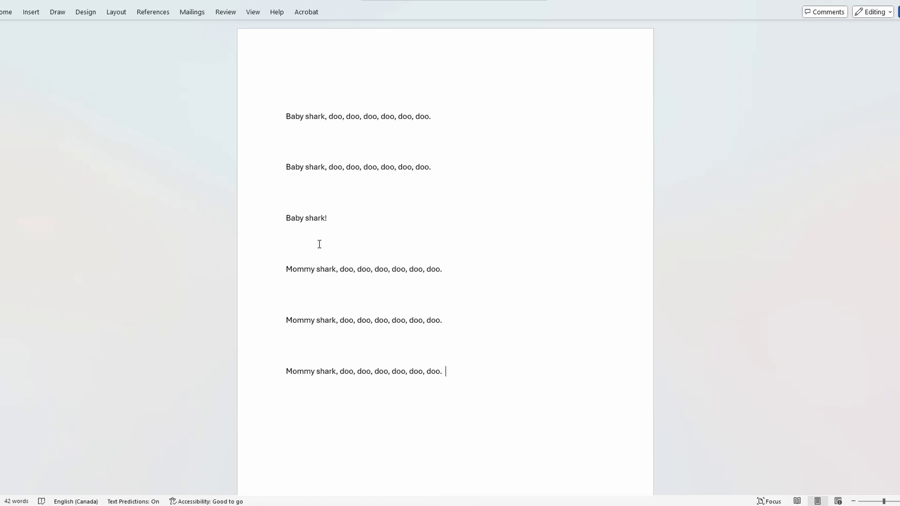
click(300, 245)
key(ctrl+z)
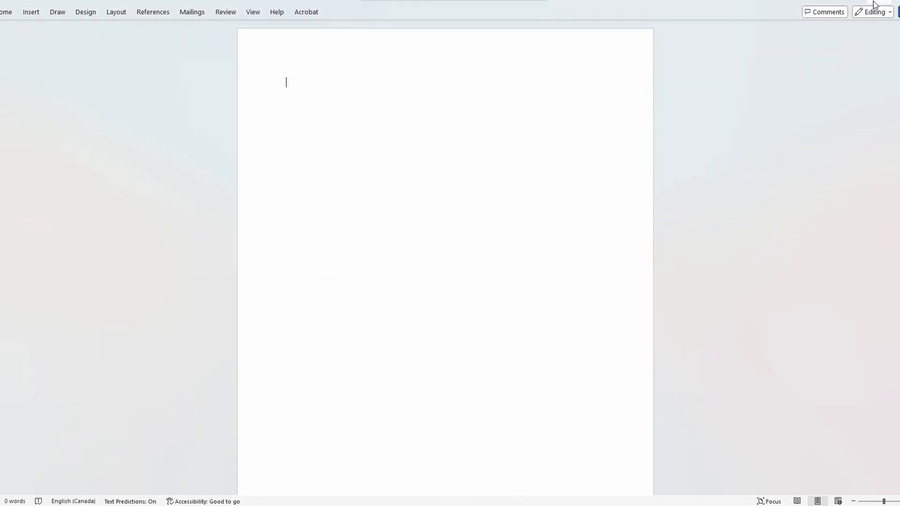
Minimize Word, switch to Samsung Notes, and dismiss the OneNote sync suggestion.
click(874, 5)
key(alt+Tab)
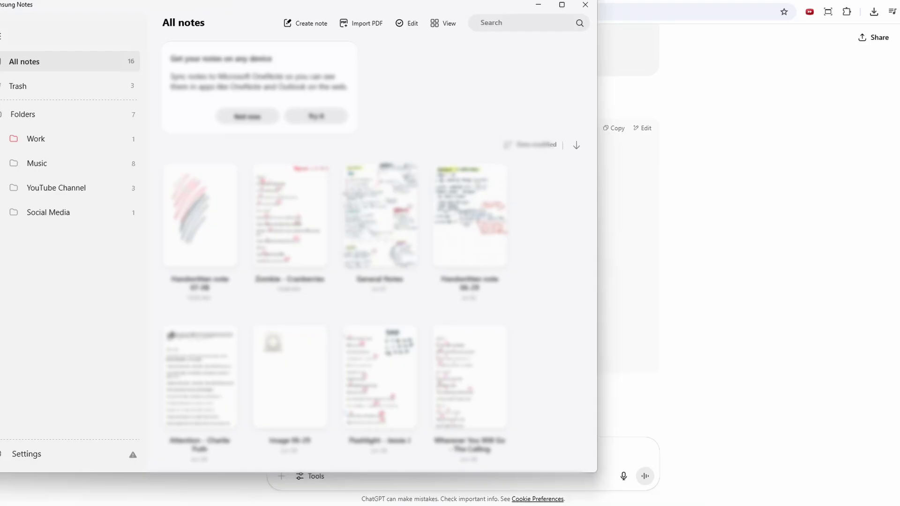
click(246, 117)
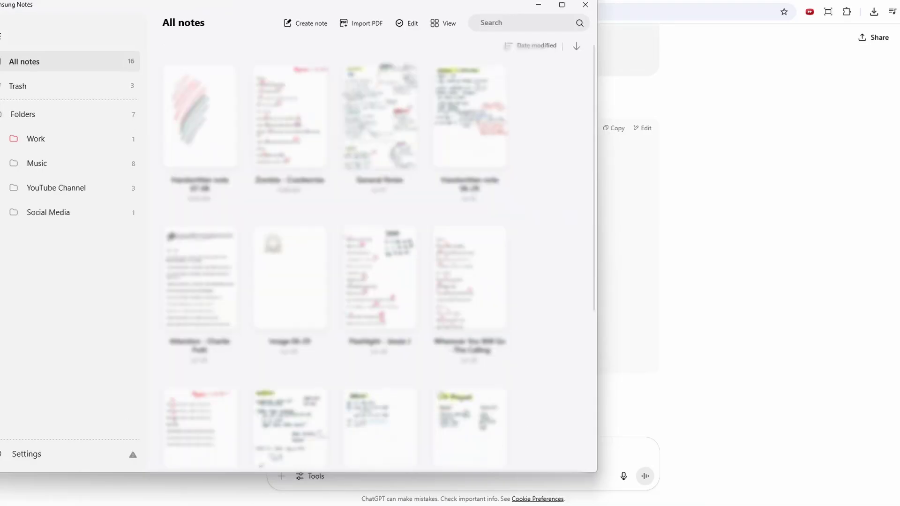
Create a note titled 'Baby Shark' with the pasted lyrics, then maximize Samsung Notes.
click(302, 24)
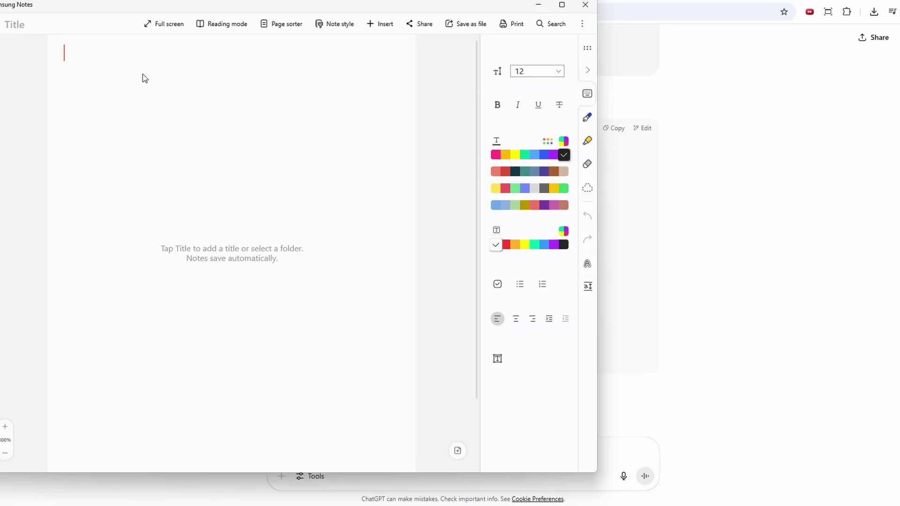
click(15, 26)
text(Baby Shark)
key(ctrl+v)
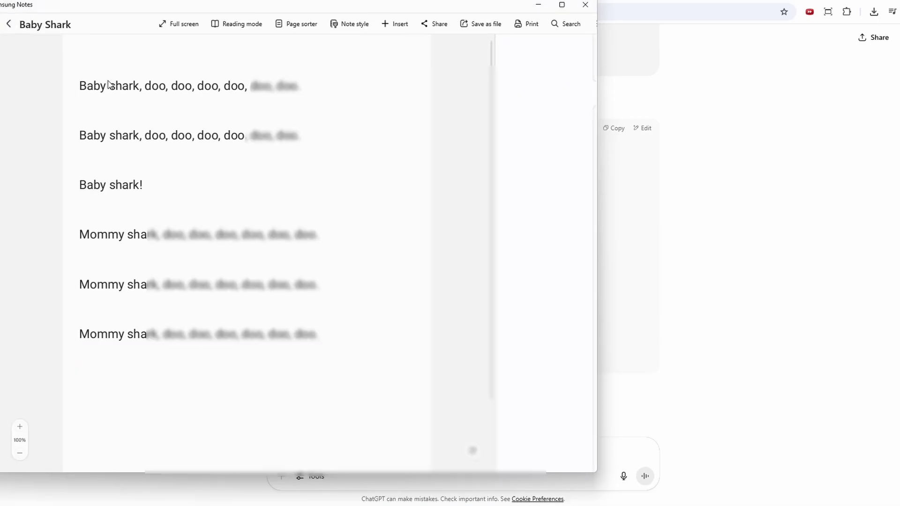
key(Escape)
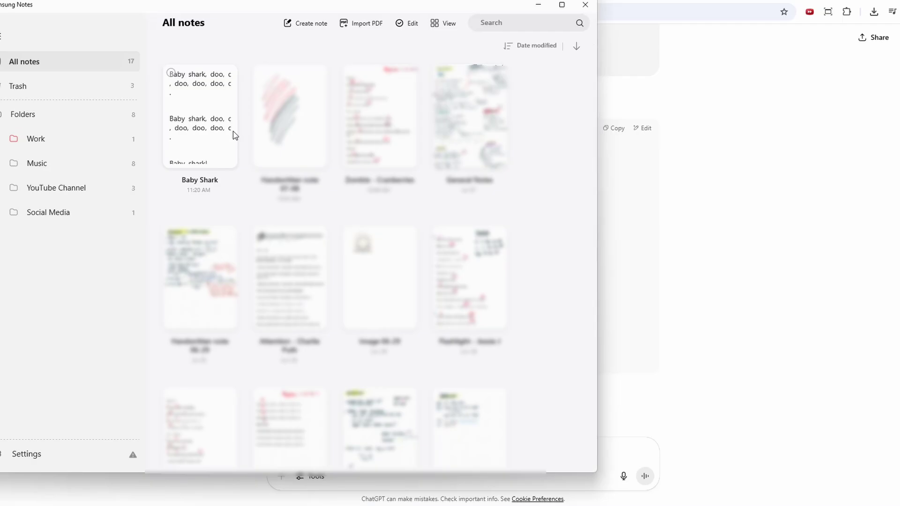
key(super+Up)
Open the Baby Shark note and handwrite 'Progression : I - IV - VI' above the lyrics.
click(141, 192)
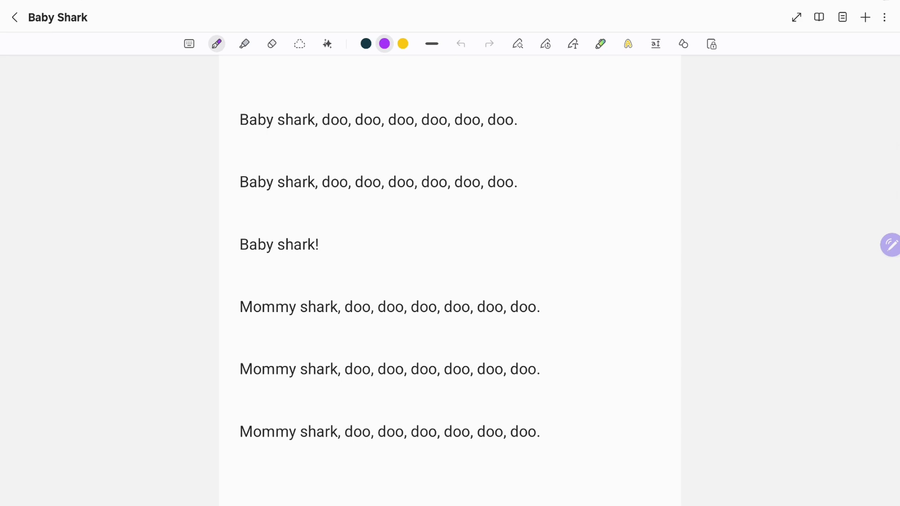
mouse_move(491, 87)
mouse_down()
mouse_move(507, 80)
mouse_move(499, 97)
mouse_move(504, 85)
mouse_up()
mouse_move(506, 81)
mouse_down()
mouse_move(512, 92)
mouse_move(546, 85)
mouse_move(554, 94)
mouse_move(596, 96)
mouse_up()
click(583, 83)
click(582, 91)
mouse_move(605, 89)
mouse_down()
mouse_move(620, 97)
mouse_move(633, 83)
mouse_move(642, 90)
mouse_up()
drag(647, 84, 659, 97)
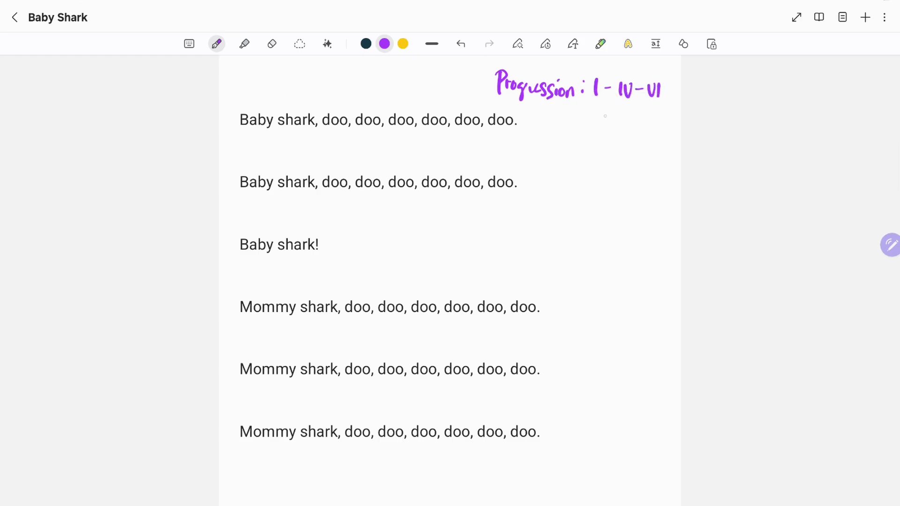
click(618, 115)
drag(620, 120, 628, 113)
Handwrite chords G, C, E, D and G above the lyric lines, redoing a misplaced E.
drag(299, 101, 296, 114)
drag(295, 153, 296, 163)
drag(299, 214, 297, 228)
key(ctrl+z)
drag(487, 153, 485, 166)
drag(284, 218, 287, 233)
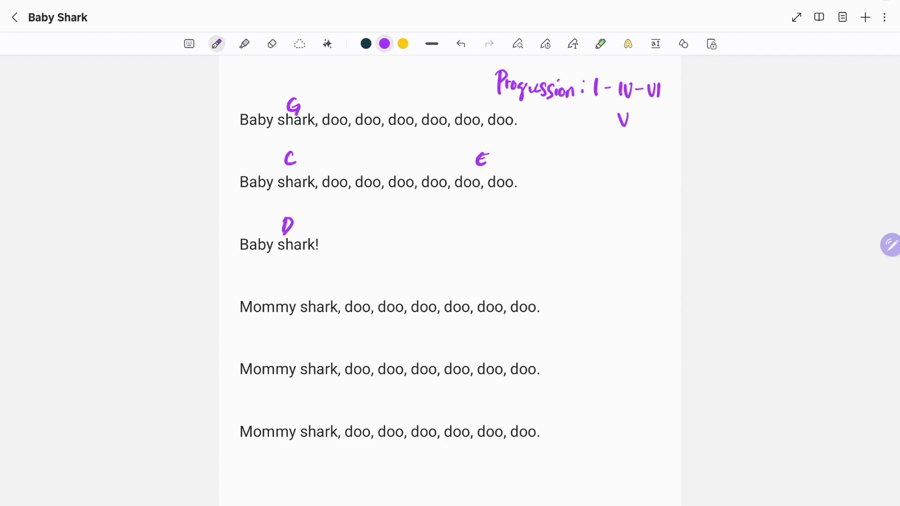
drag(294, 281, 290, 288)
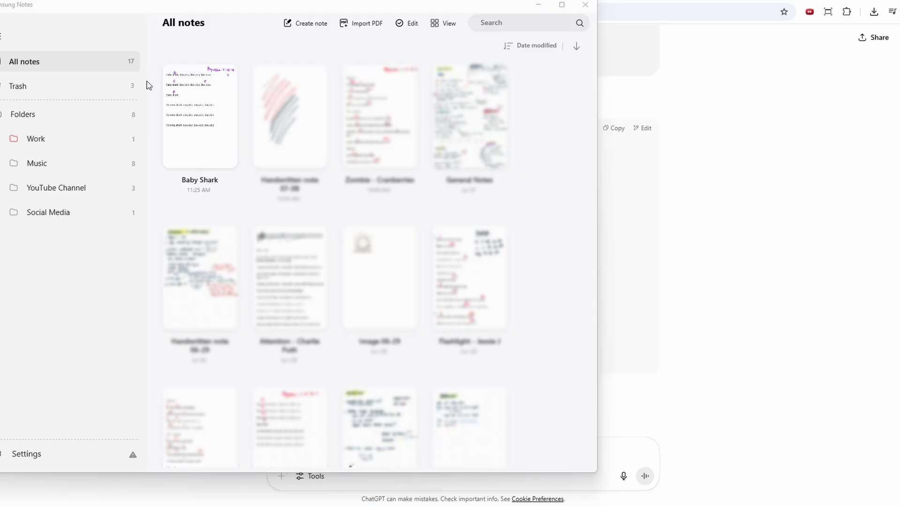
Open the Baby Shark note from All notes to show its lyrics and purple G, C, E, D chords.
click(169, 89)
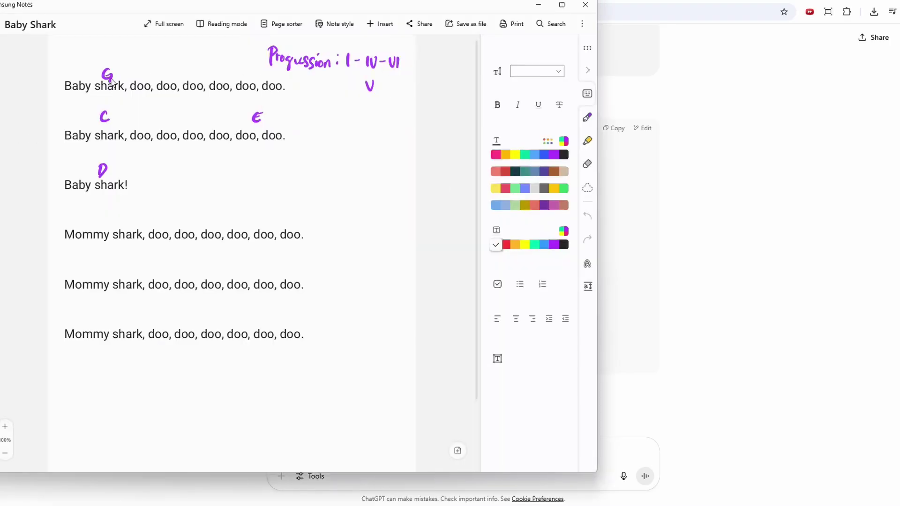